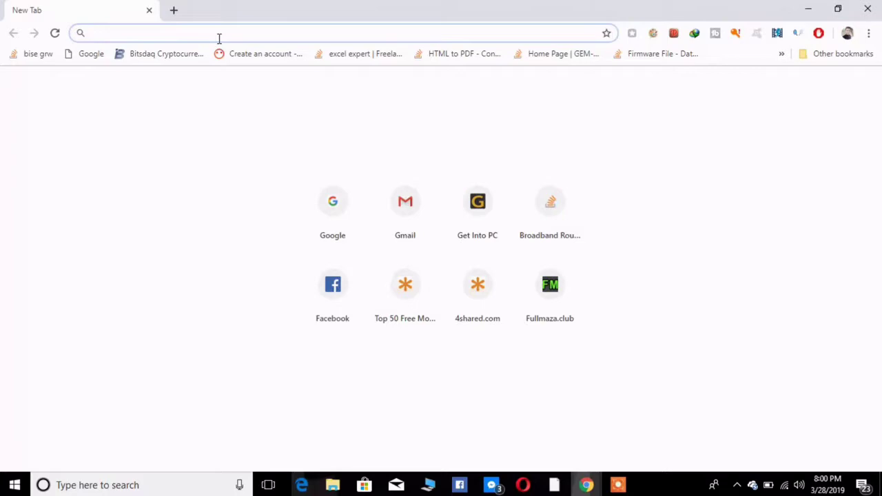
Step: Load the router's admin page at 1.1.1.1
text(1)
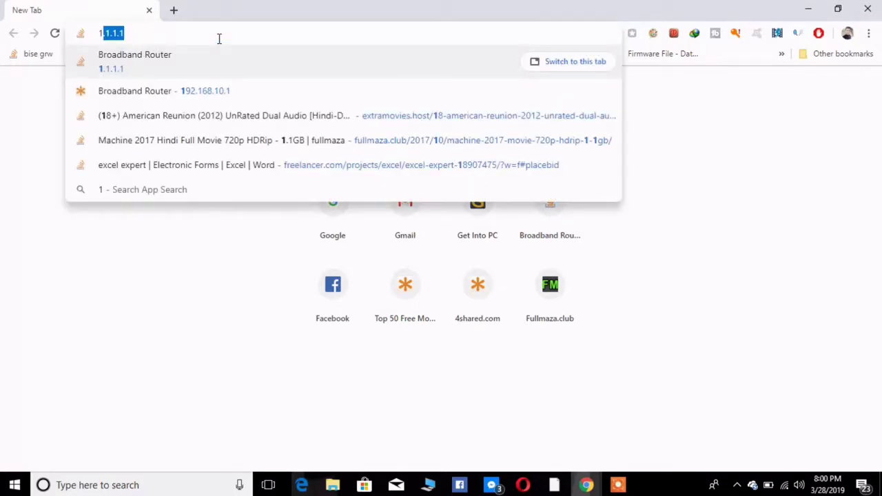
text(.1)
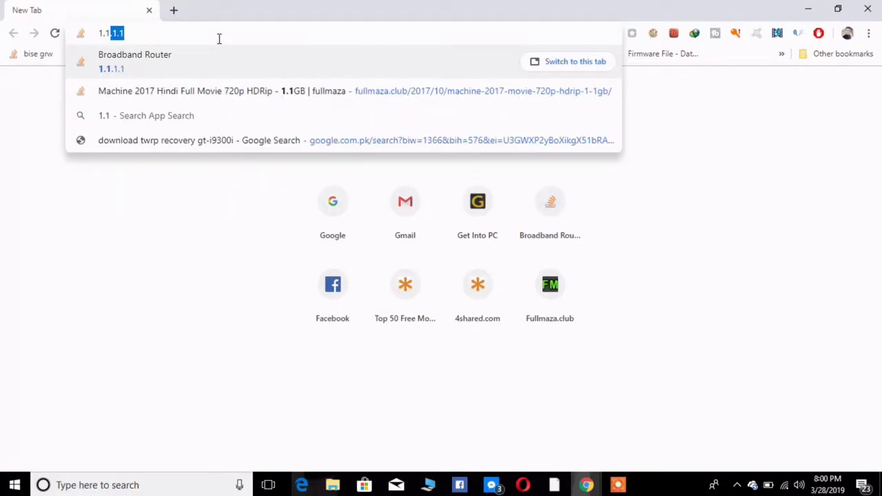
text(.1.)
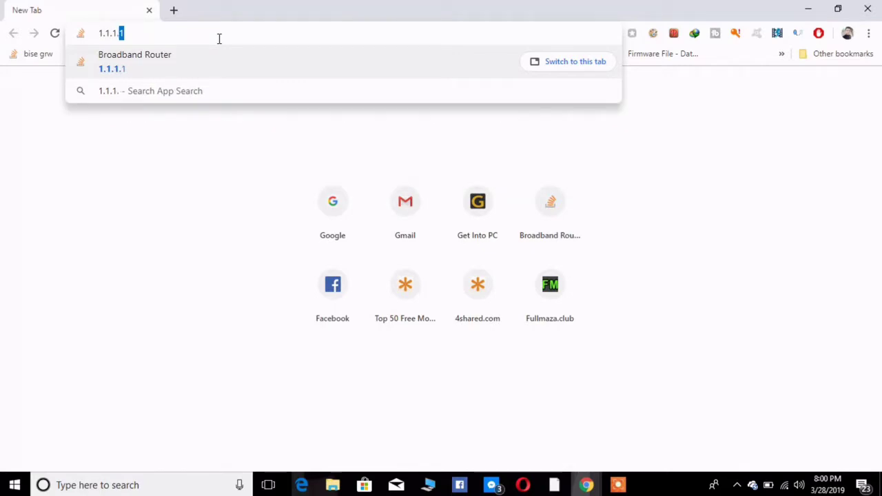
text(1)
key(Return)
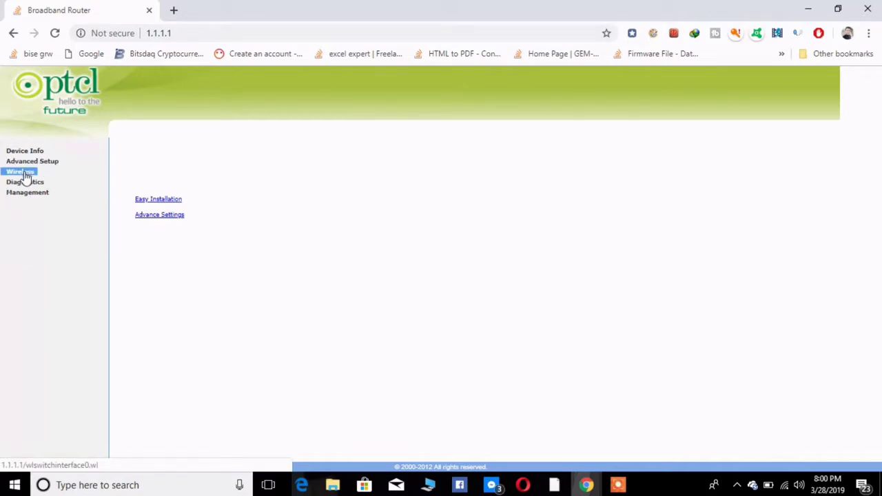
Step: Erase the Wi-Fi SSID in the Wireless settings, then go to Advanced Setup
click(25, 175)
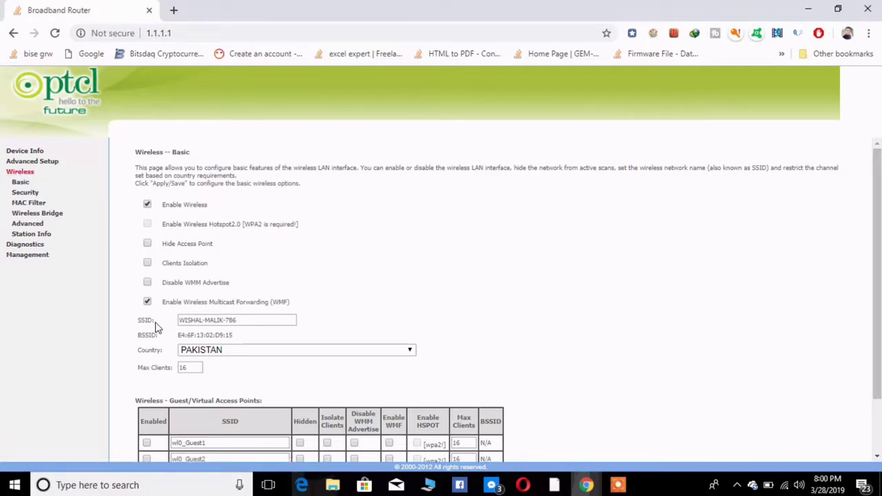
click(251, 320)
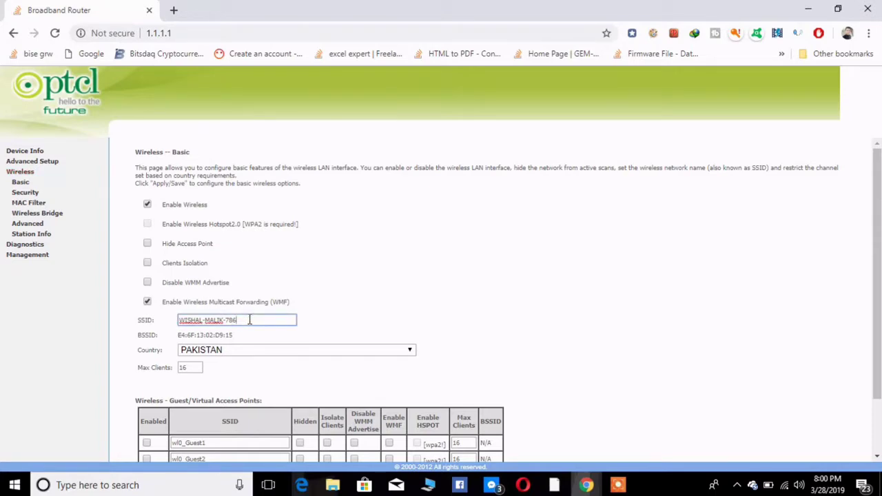
key(BackSpace)
key(BackSpace)
key(BackSpace)
key(BackSpace)
key(BackSpace)
key(BackSpace)
key(BackSpace)
key(BackSpace)
key(BackSpace)
key(BackSpace)
key(BackSpace)
key(BackSpace)
key(BackSpace)
key(BackSpace)
key(BackSpace)
key(BackSpace)
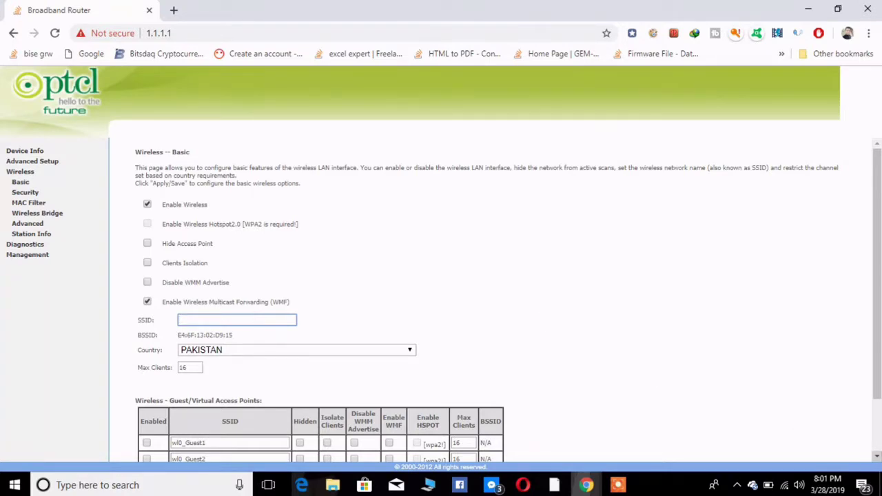
scroll(661, 424, down, 2)
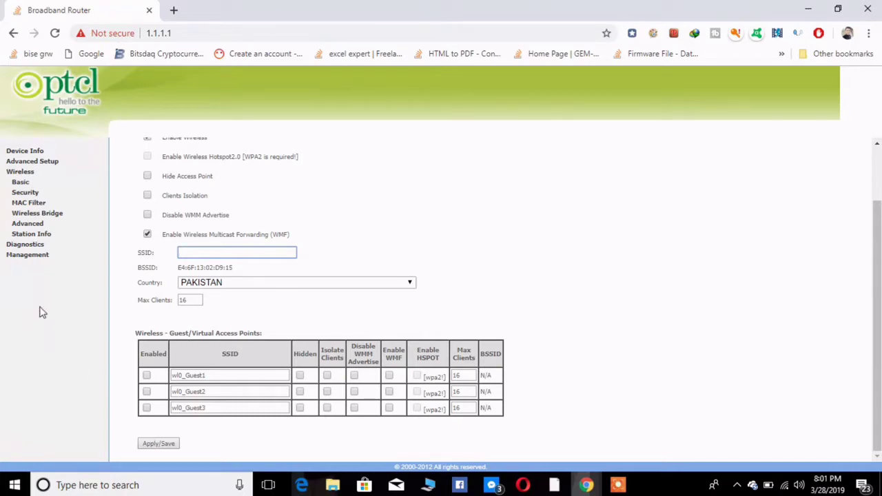
click(47, 163)
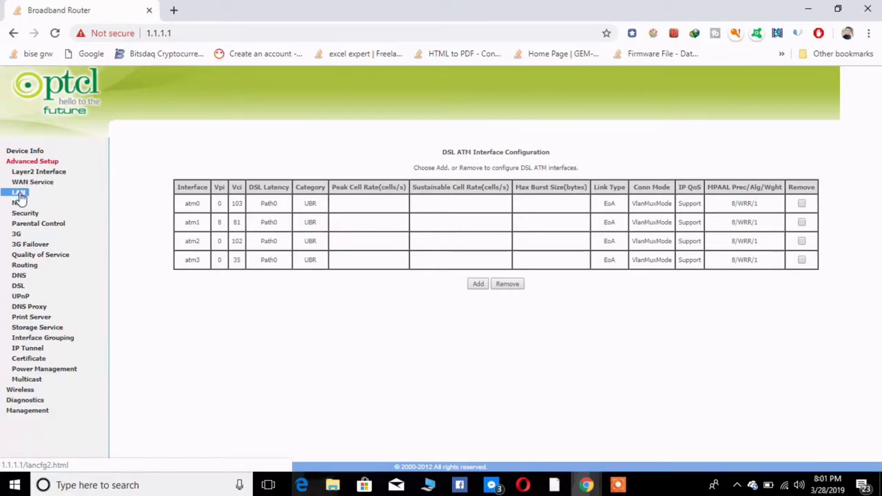
Step: Change the LAN IP address from 1.1.1.1 to 2.2.2.2, apply it, and check Wi-Fi status
click(19, 193)
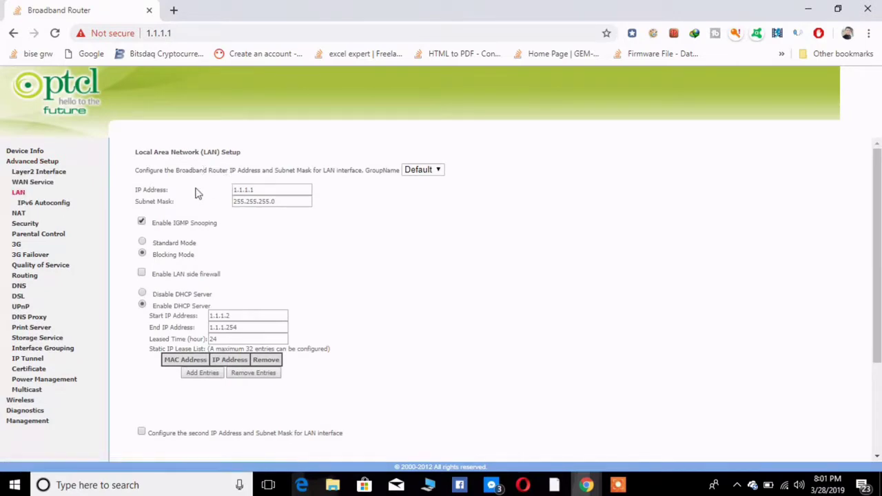
click(263, 185)
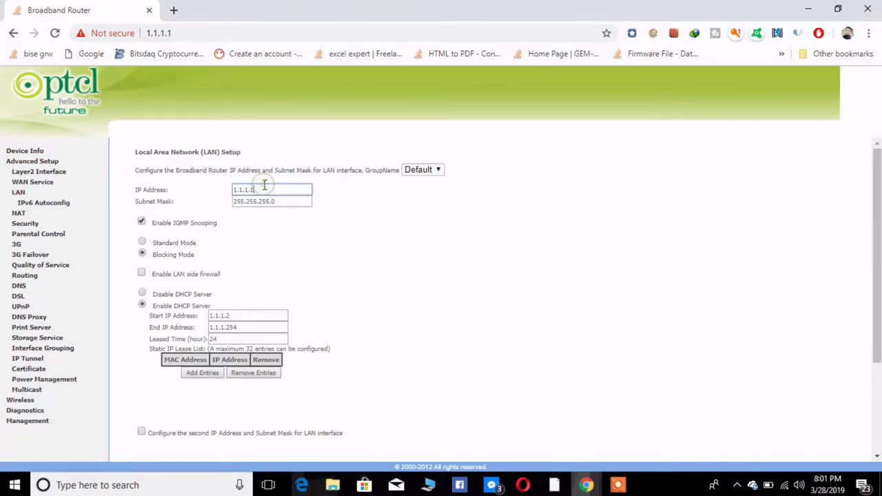
key(BackSpace)
key(BackSpace)
key(BackSpace)
key(BackSpace)
key(BackSpace)
key(BackSpace)
key(BackSpace)
text(2.2.2.2)
click(876, 457)
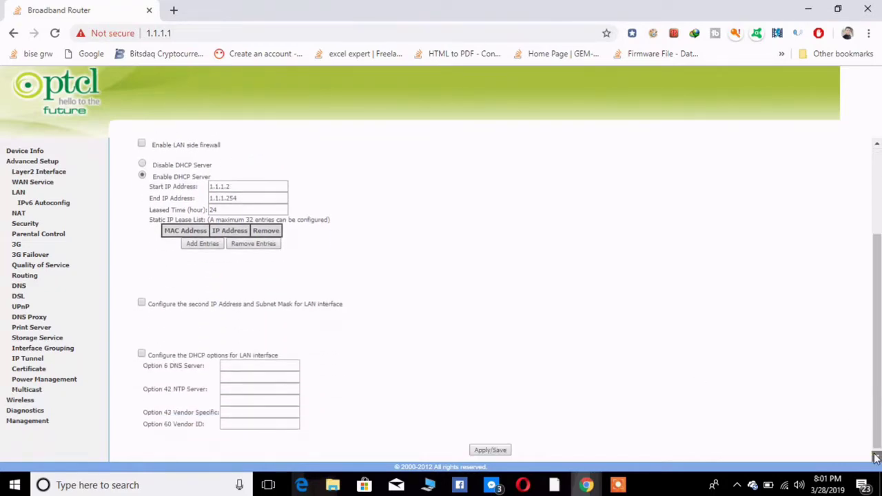
click(504, 448)
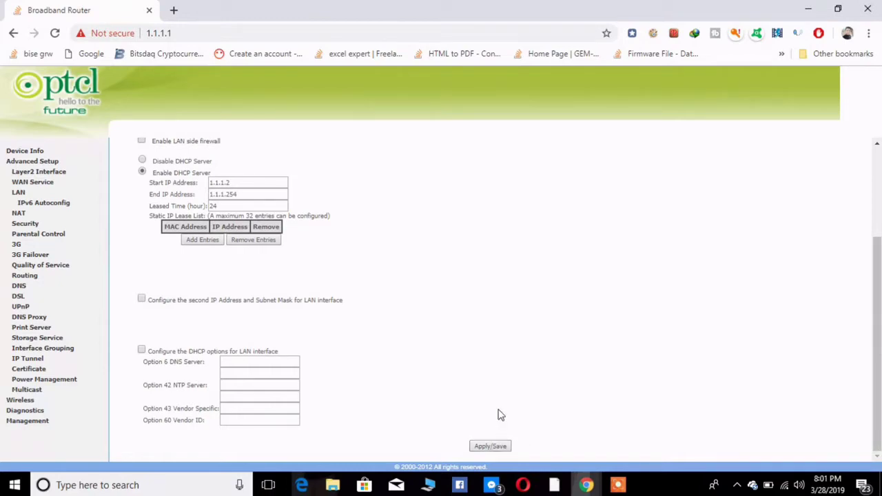
click(491, 448)
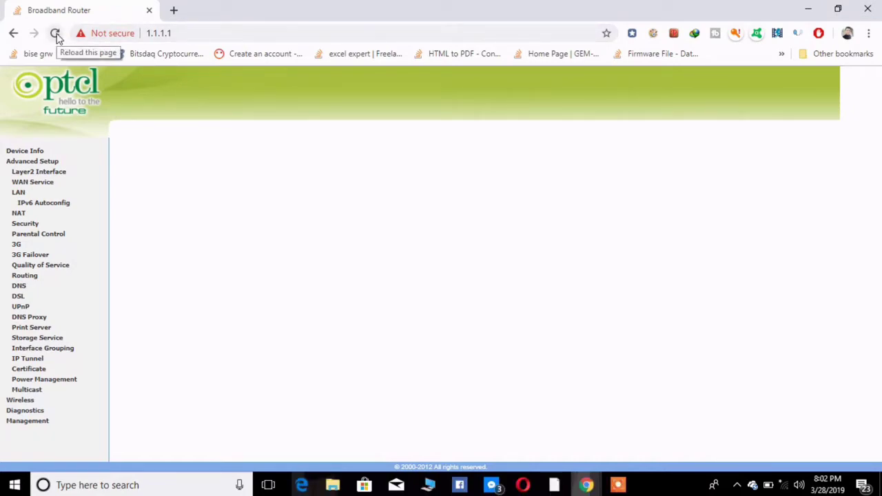
click(786, 485)
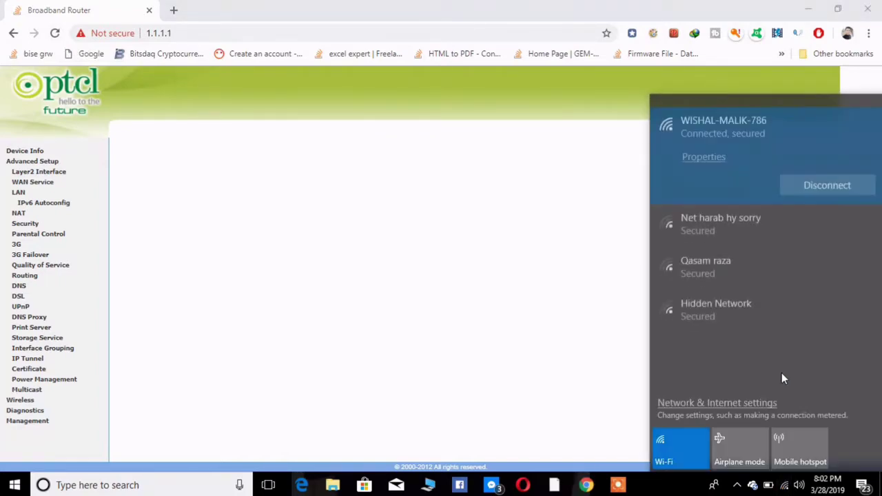
Step: Close the Wi-Fi list and reload 1.1.1.1, which now shows the public DNS site
click(443, 264)
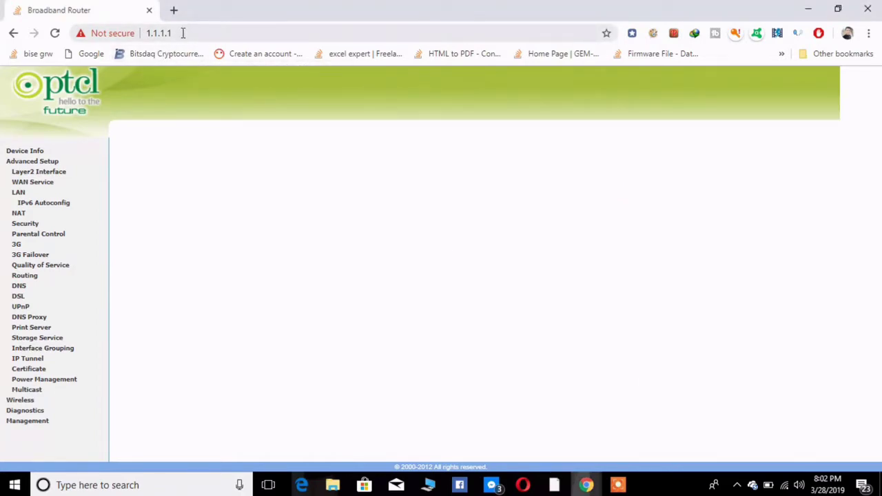
click(56, 34)
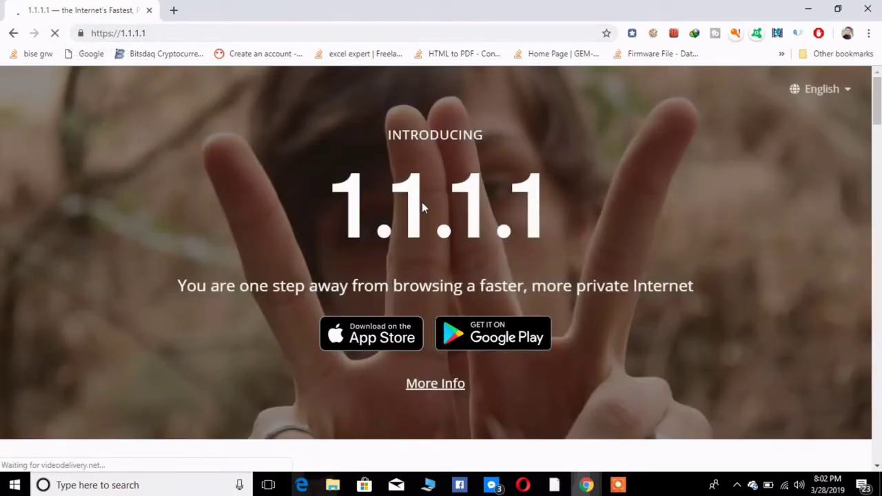
Step: Go to the router's new address, 2.2.2.2, to get its sign-in prompt
click(199, 35)
text(2)
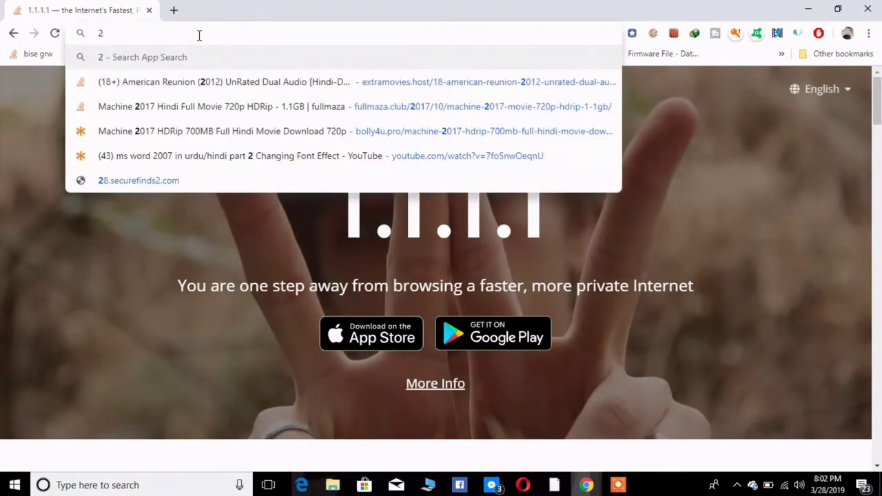
text(.2.2.)
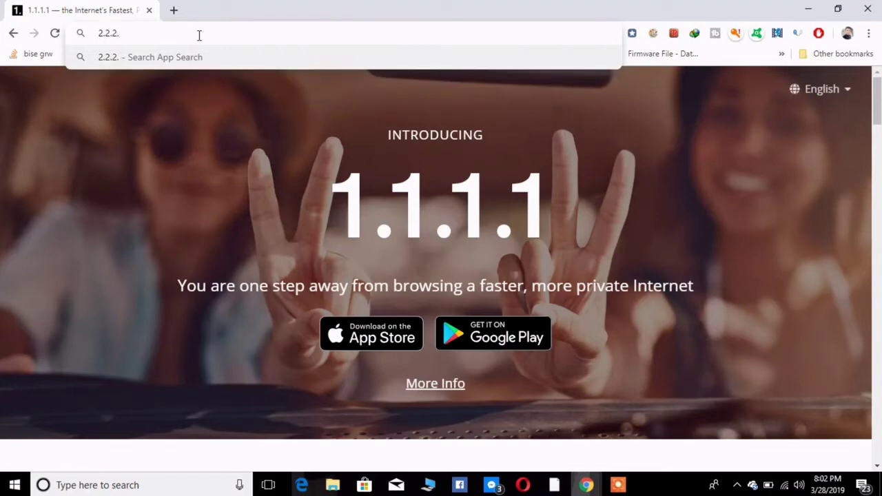
text(2)
key(Return)
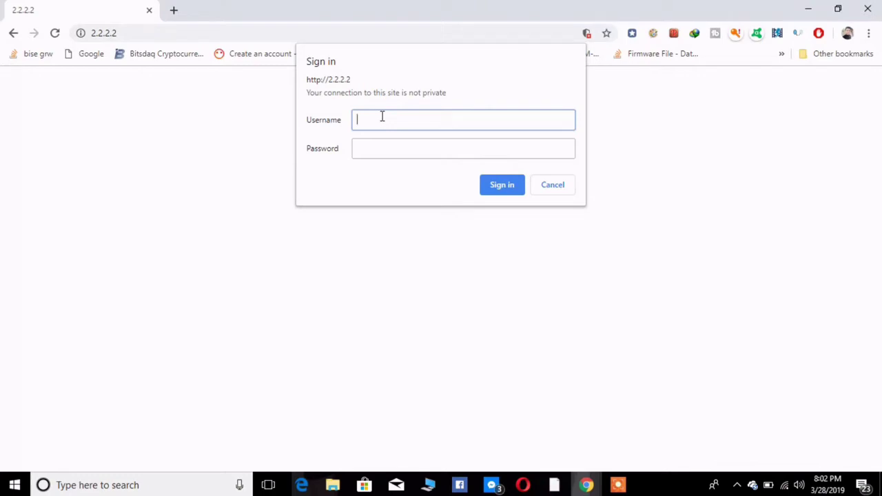
Step: Sign in with the administrator username and password, then open the Management section
text(admin)
key(Tab)
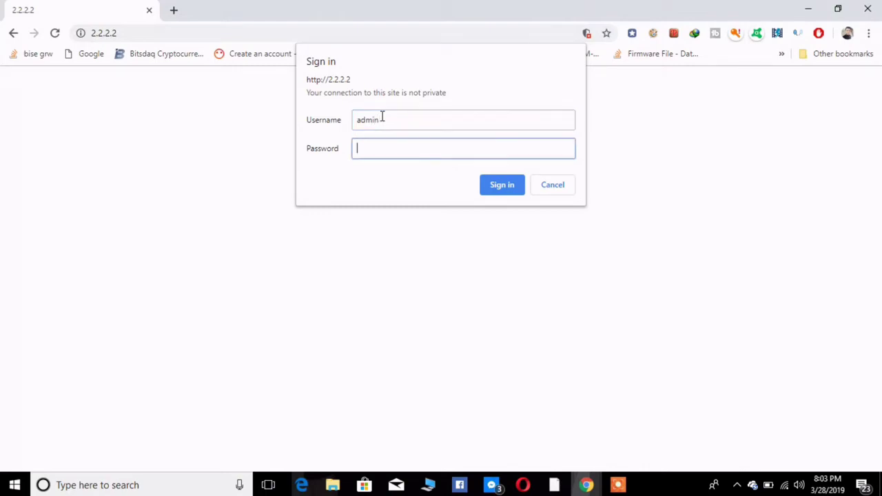
text(admin)
key(Return)
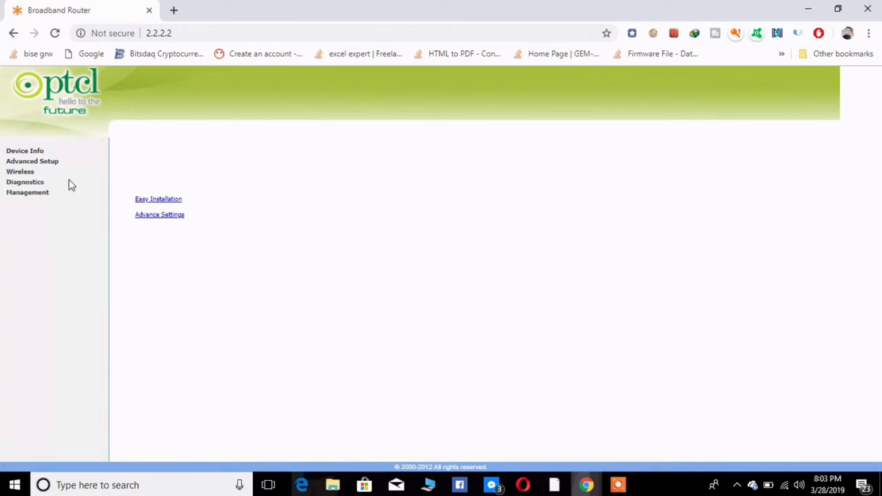
click(37, 196)
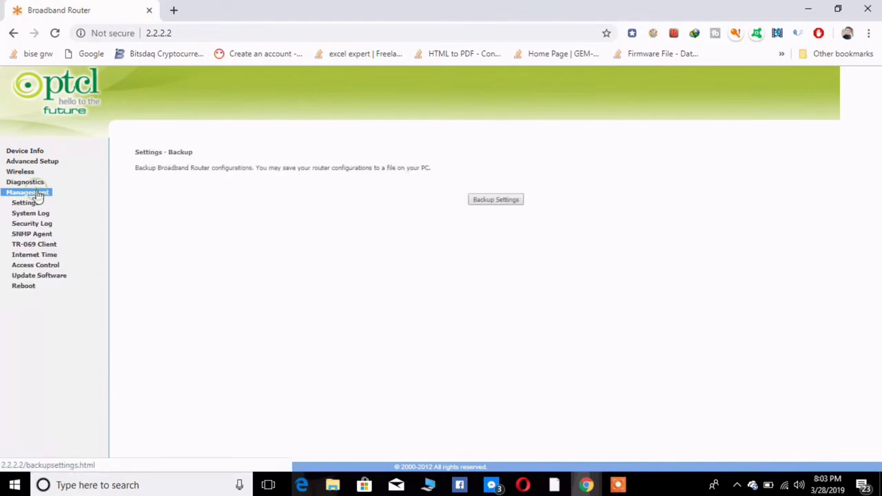
Step: Under Access Control > Passwords, enter the admin user, old and new passwords, and save
click(55, 267)
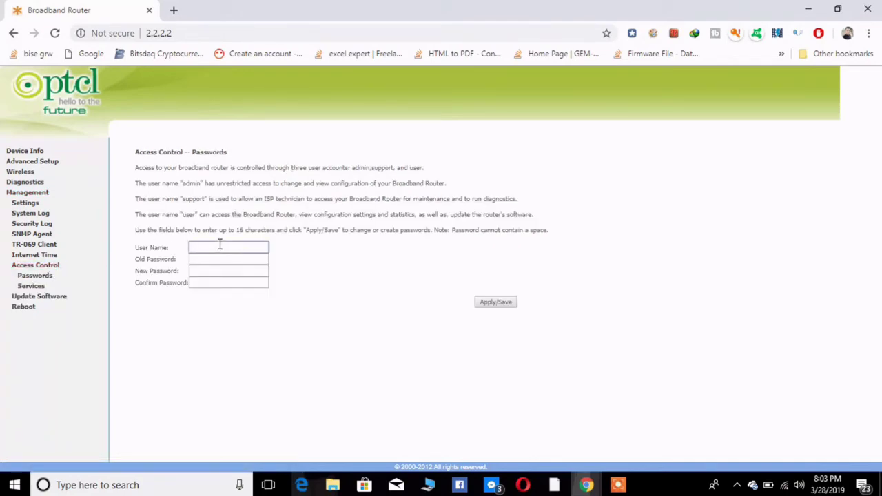
click(219, 245)
text(admin)
key(Tab)
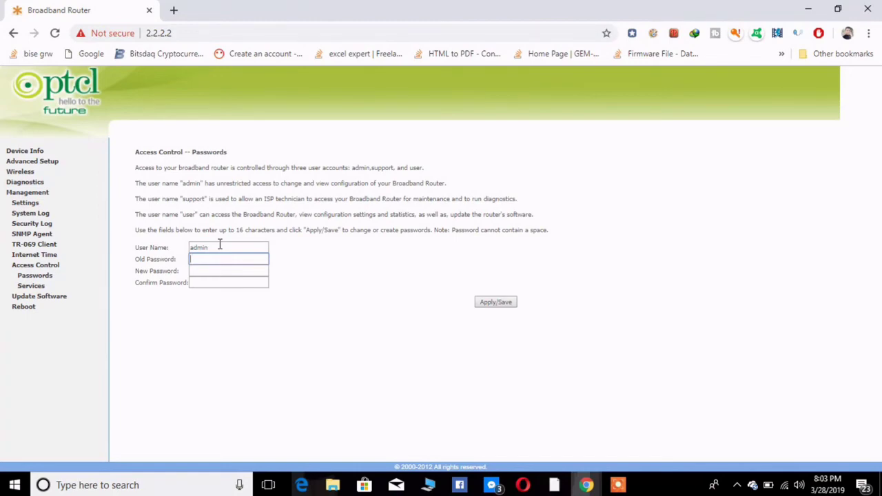
text(admin)
key(Tab)
text(admin)
key(Tab)
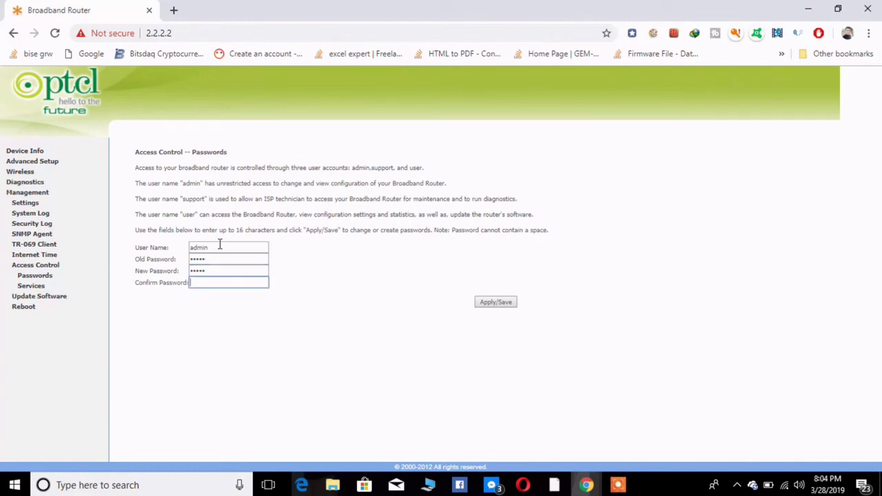
text(admin)
click(505, 302)
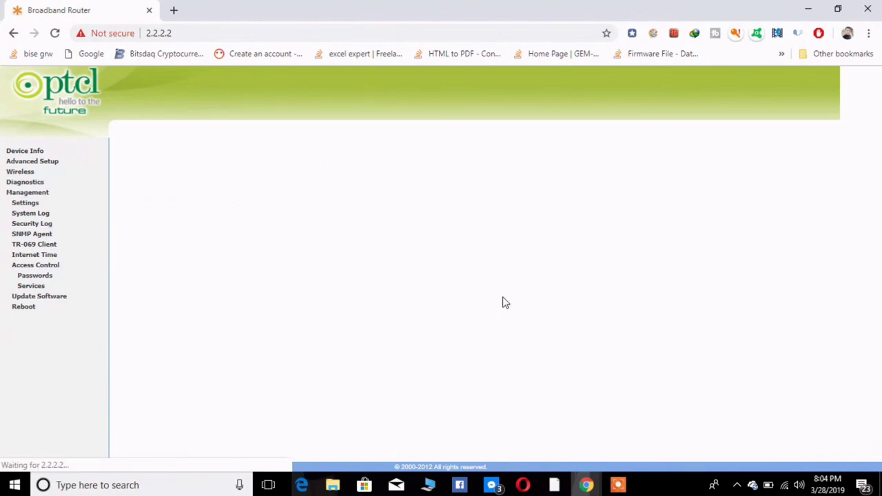